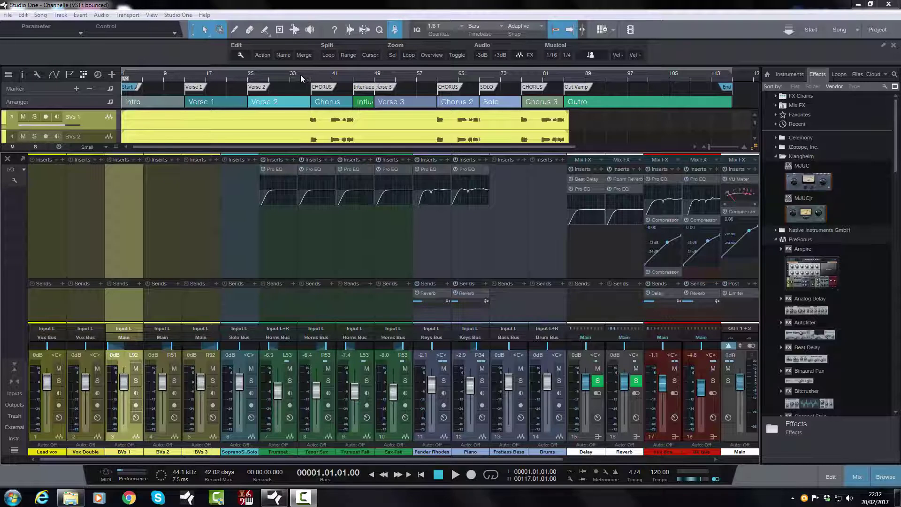
Step: Play the song from bar 35 through the chorus to audition the backing vocals, and return to the start position
click(299, 77)
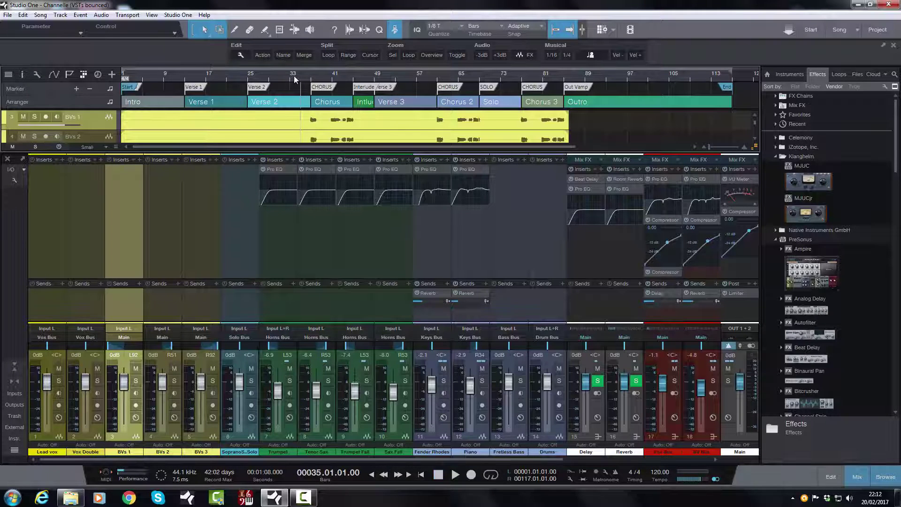
key(space)
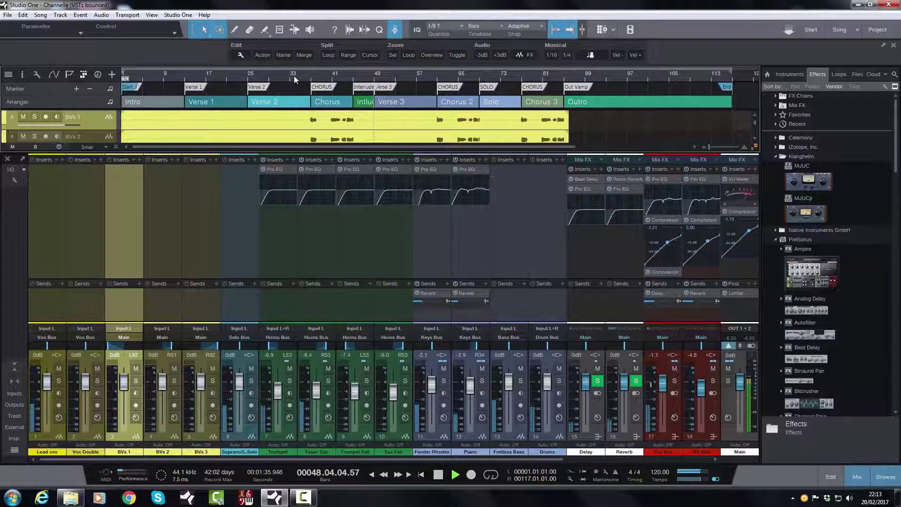
key(space)
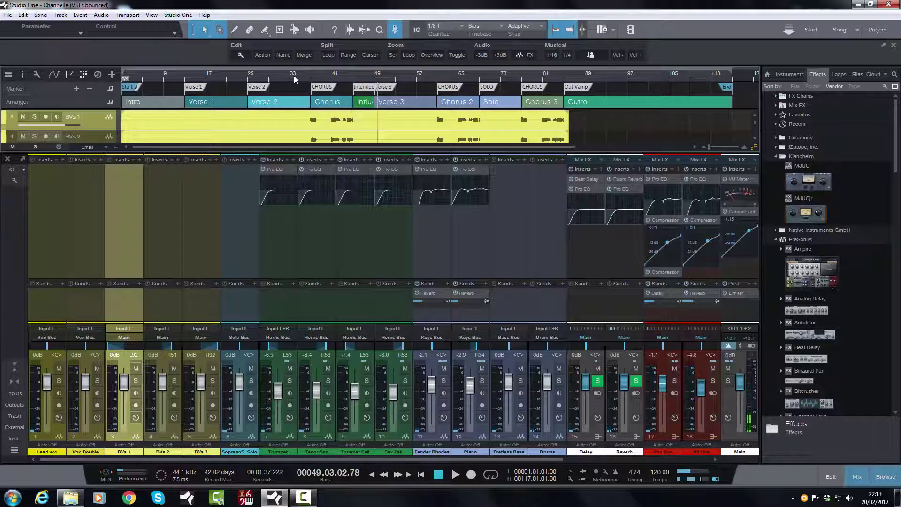
key(KP_0)
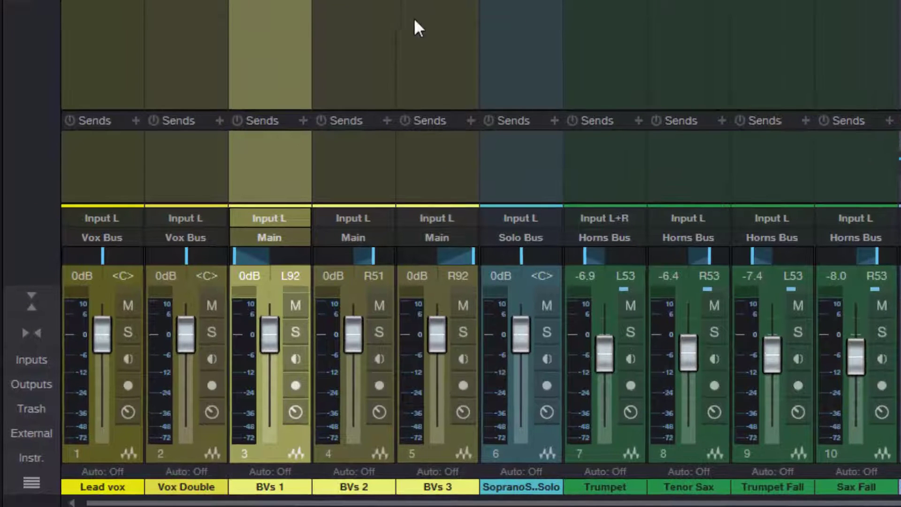
Step: Route the output of the BVs 1, BVs 2 and BVs 3 channels to the BV Bus
shift+click(444, 26)
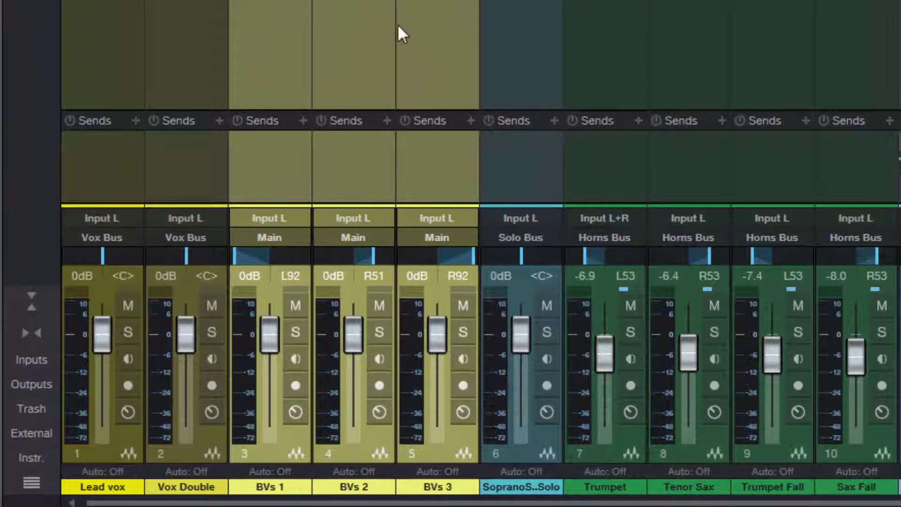
click(282, 238)
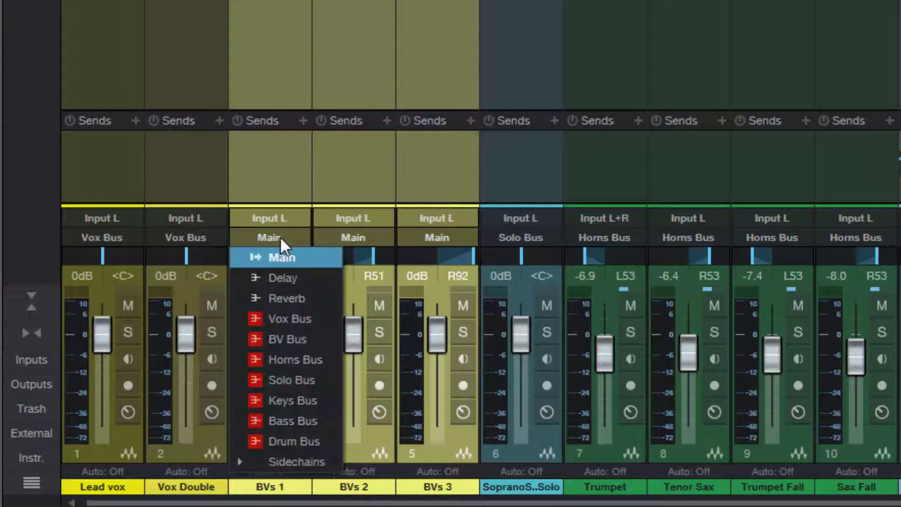
click(277, 338)
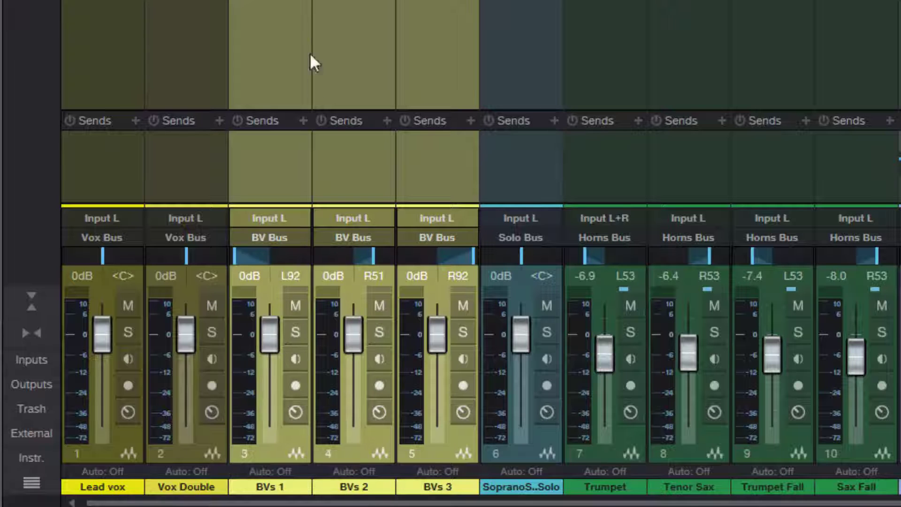
Step: Add a bus for the selected BVs 1, BVs 2 and BVs 3 channels
click(266, 7)
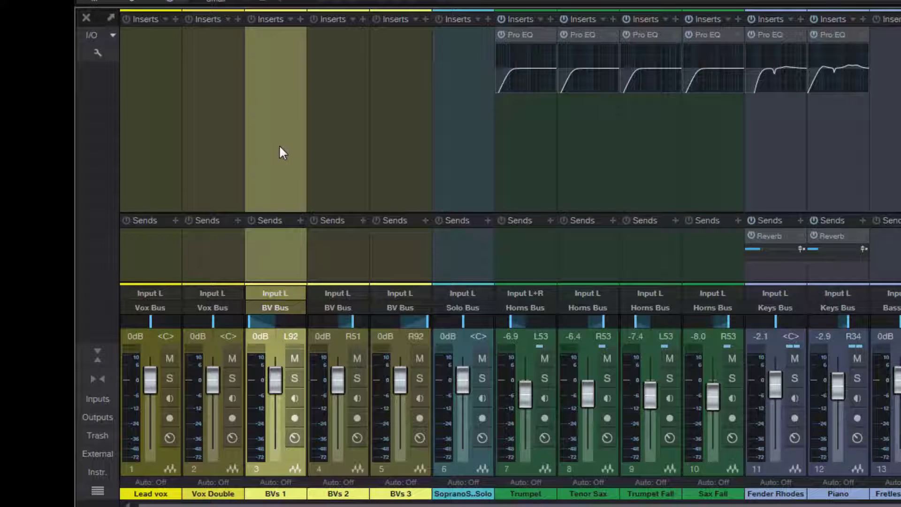
shift+click(394, 145)
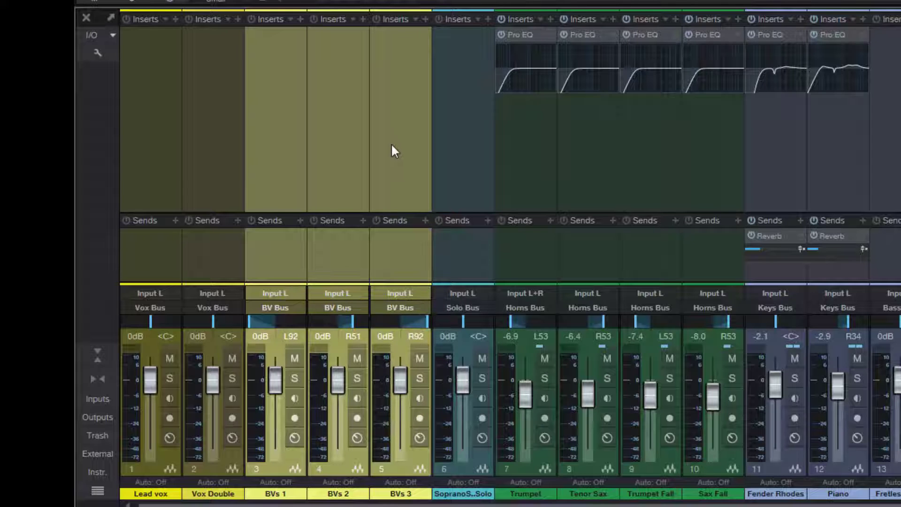
right_click(391, 147)
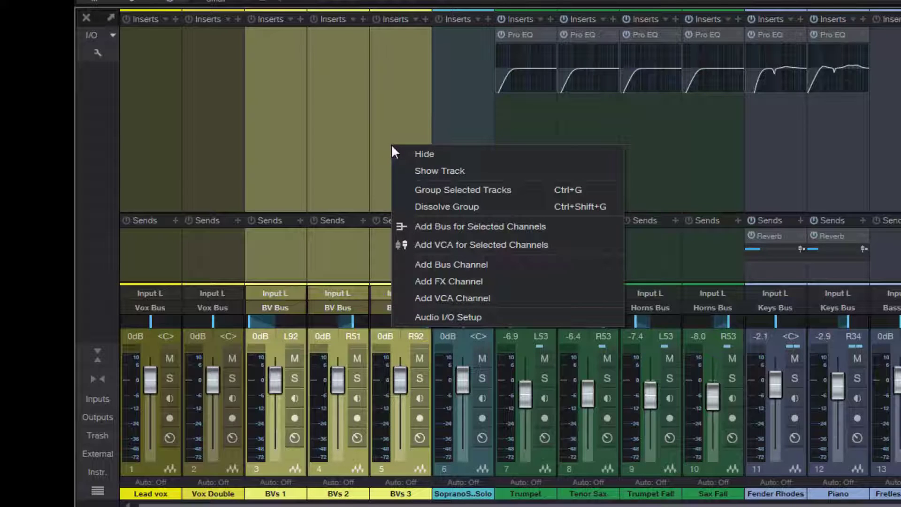
click(440, 226)
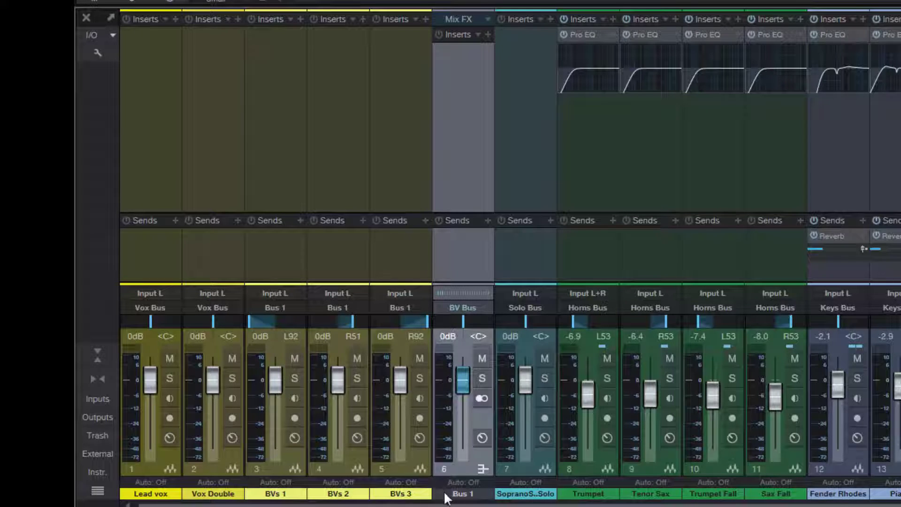
Step: Rename the new Bus 1 channel to Automation Bus and colour it purple
click(457, 494)
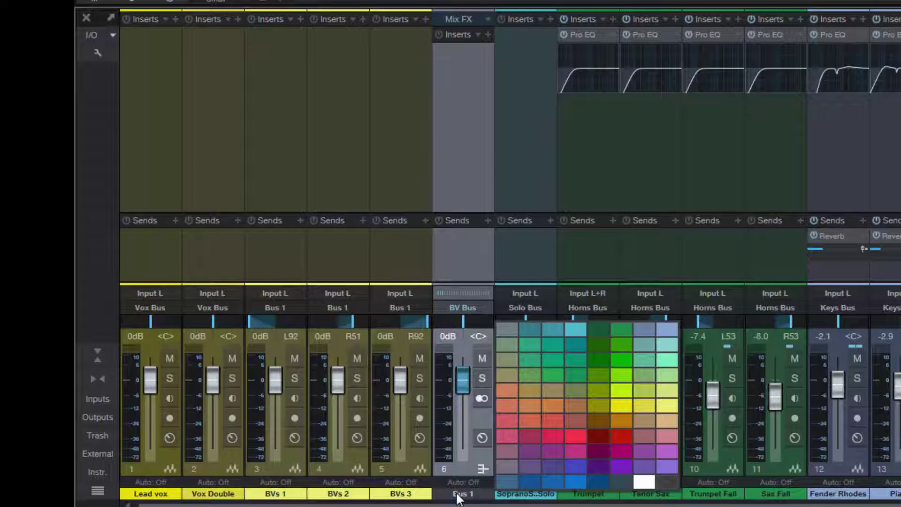
click(456, 494)
double_click(457, 494)
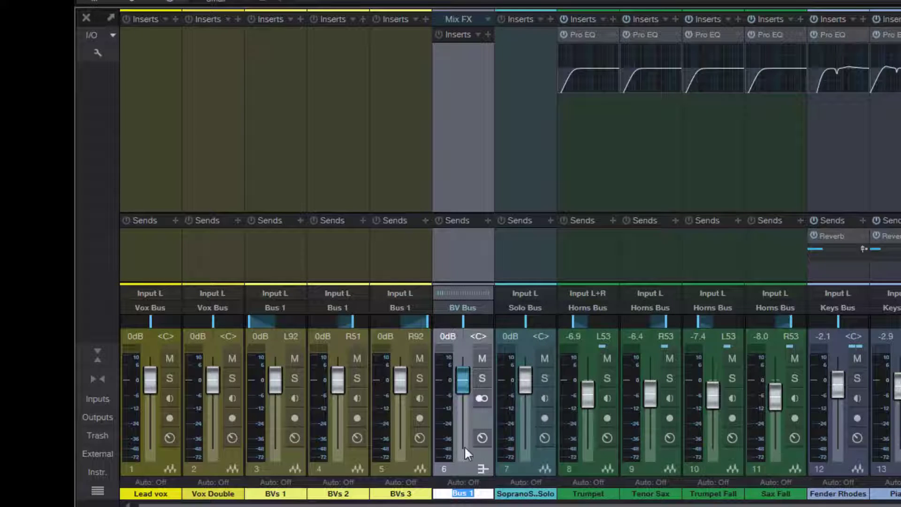
text(Automation Bus)
key(Return)
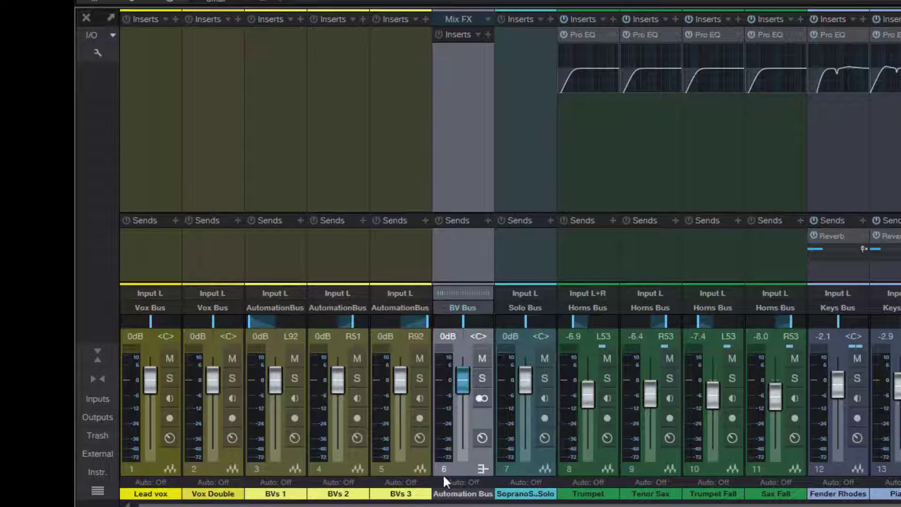
click(448, 499)
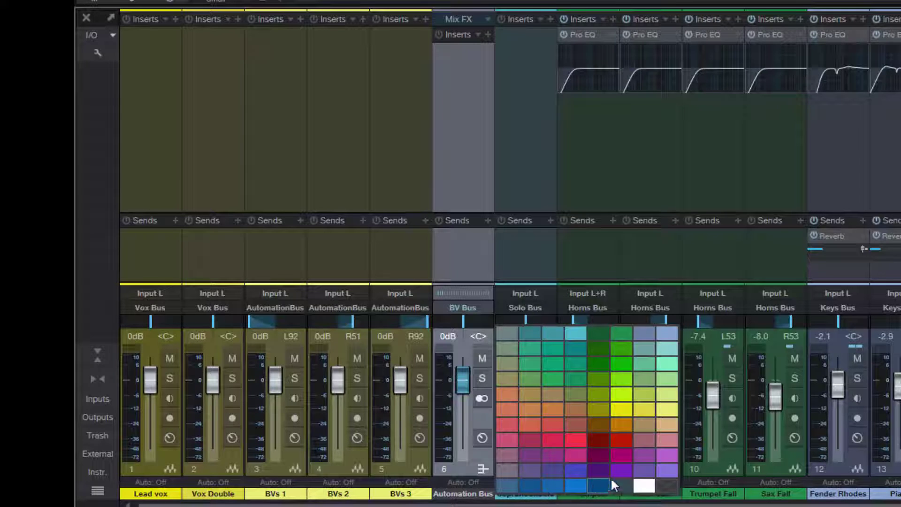
click(619, 467)
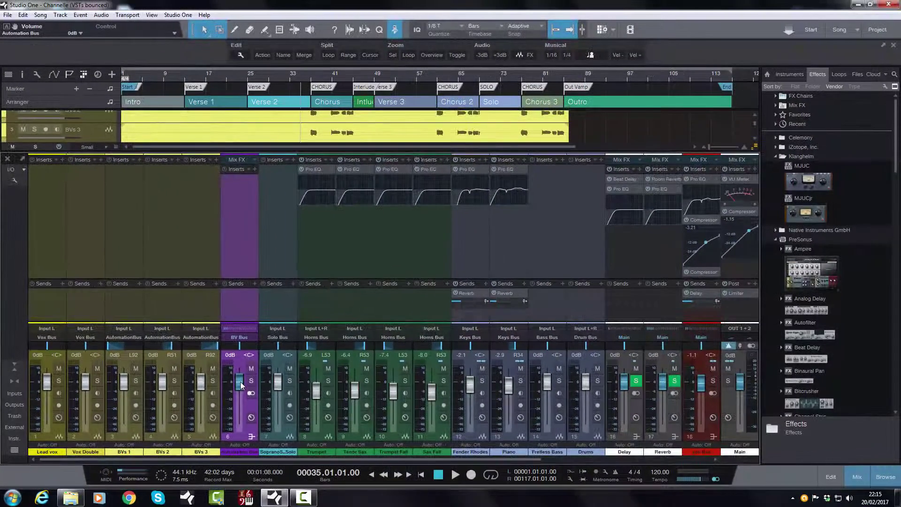
Step: Add the Automation Bus volume parameter as an automation track in the arrangement, between BVs 3 and the soprano solo track
key(F3)
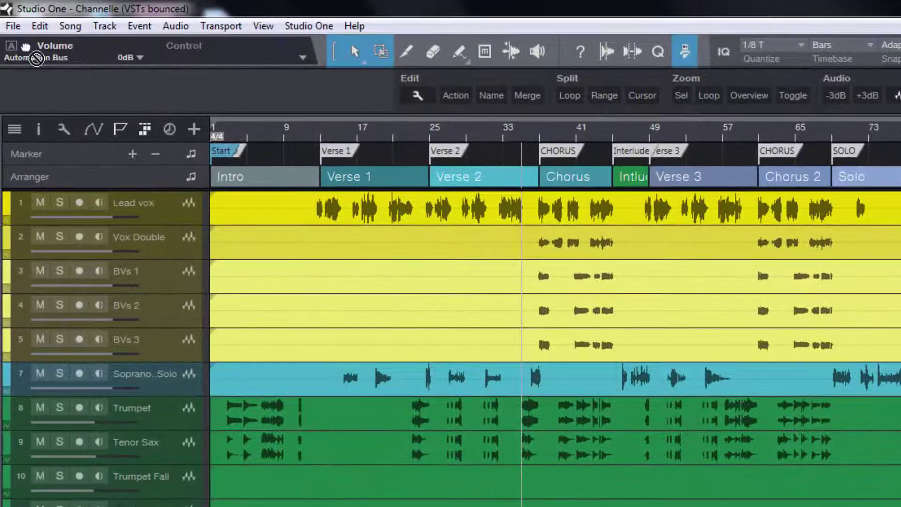
drag(15, 27, 42, 110)
drag(74, 188, 102, 351)
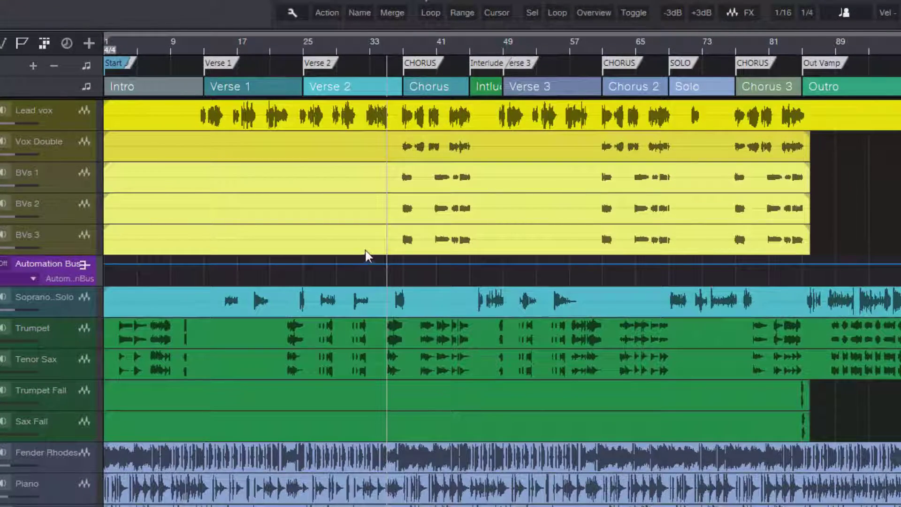
Step: Add two volume automation points on the Automation Bus, just before and after the backing vocal phrase at bar 43
drag(388, 42, 397, 91)
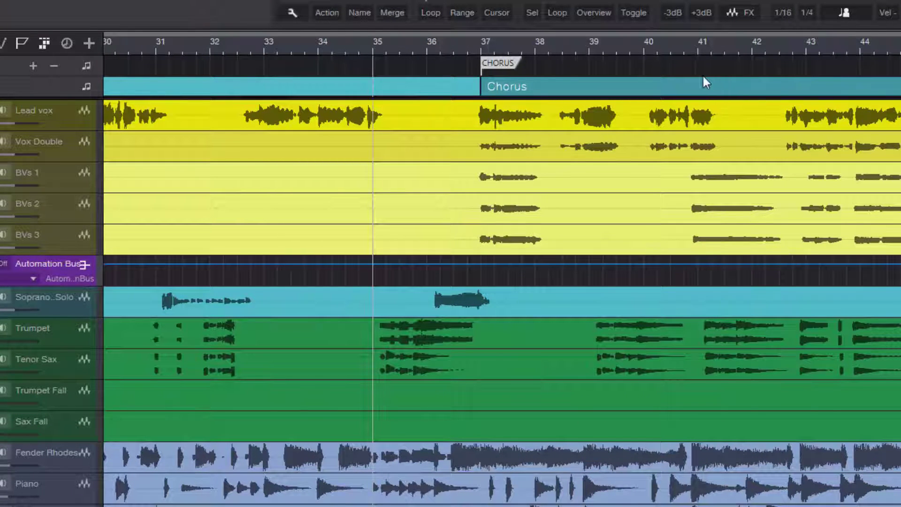
click(794, 45)
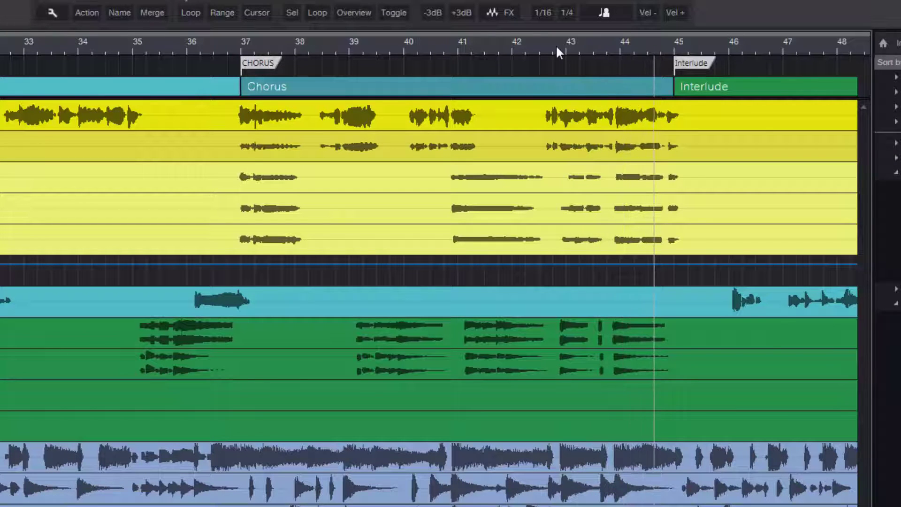
key(space)
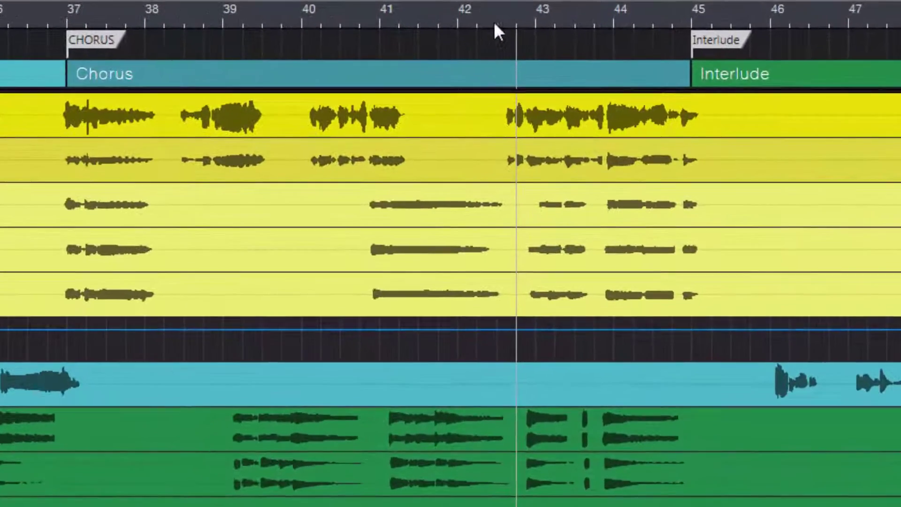
drag(494, 20, 501, 54)
click(573, 340)
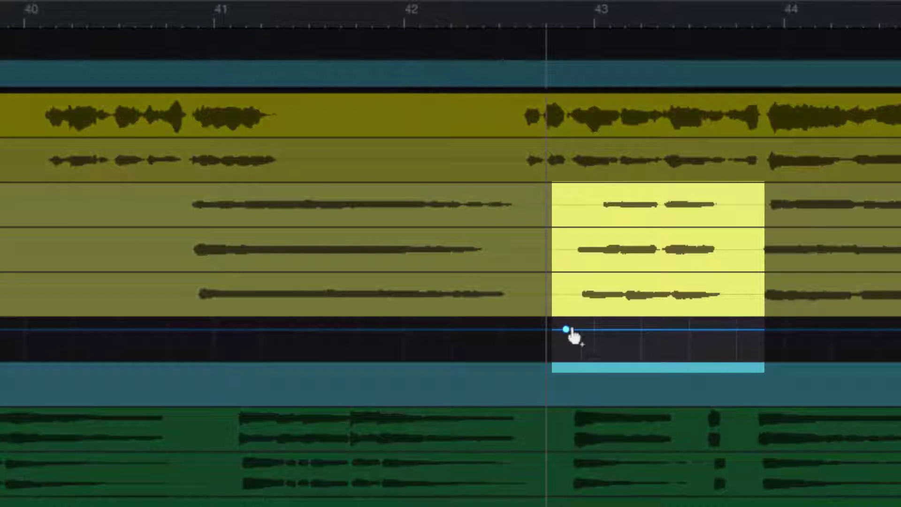
click(732, 330)
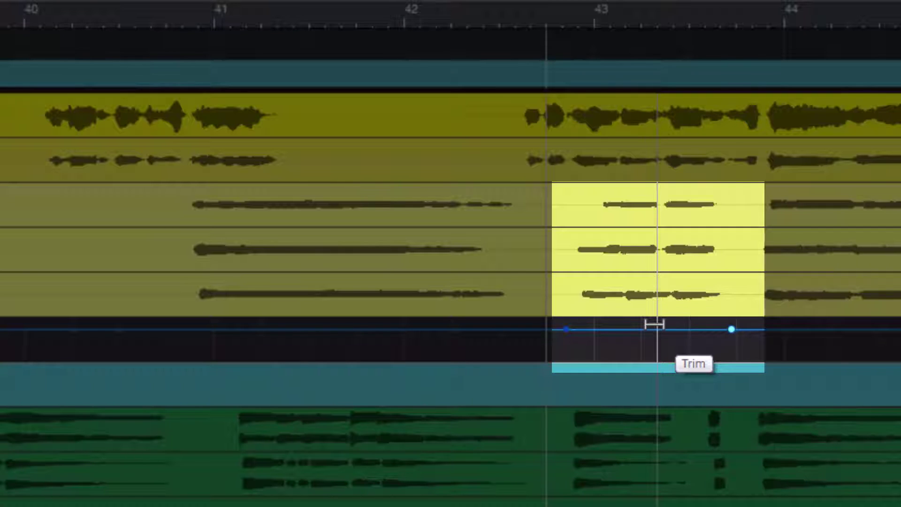
Step: Enlarge the Automation Bus track and slightly raise the volume segment around the phrase at bar 43
drag(654, 324, 655, 324)
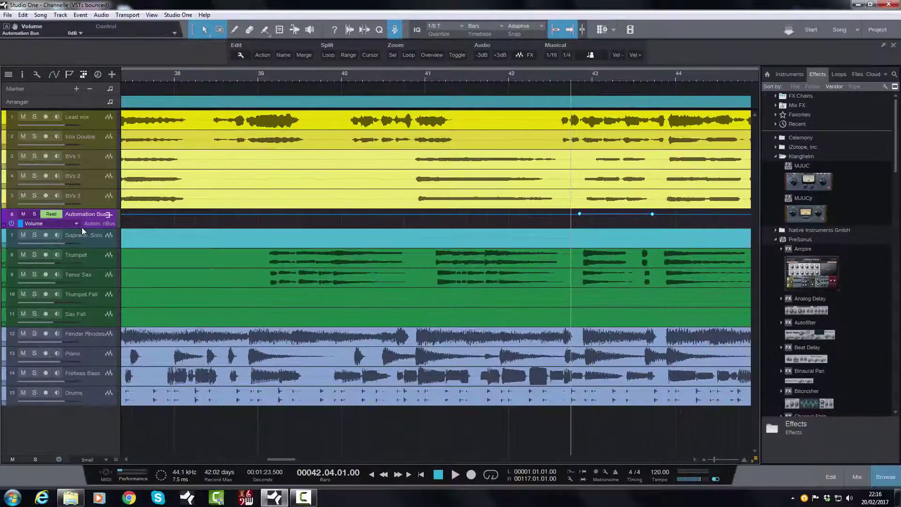
drag(82, 229, 90, 310)
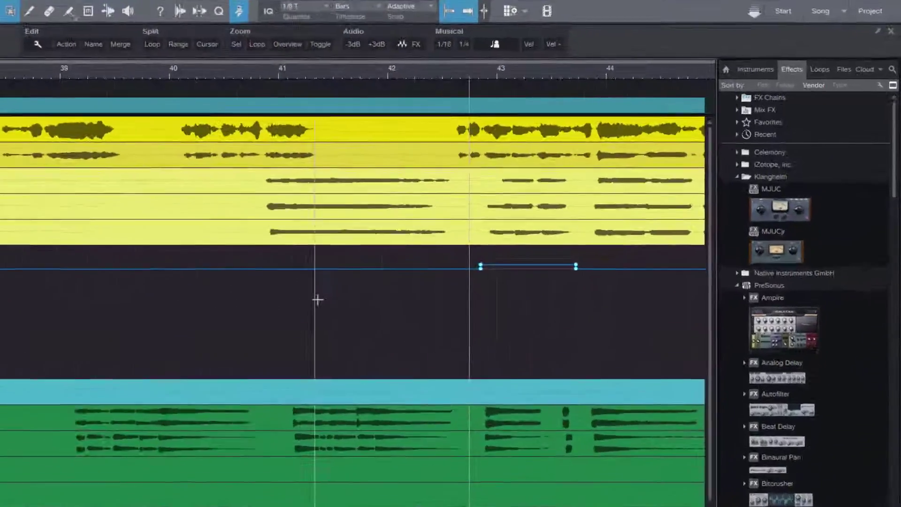
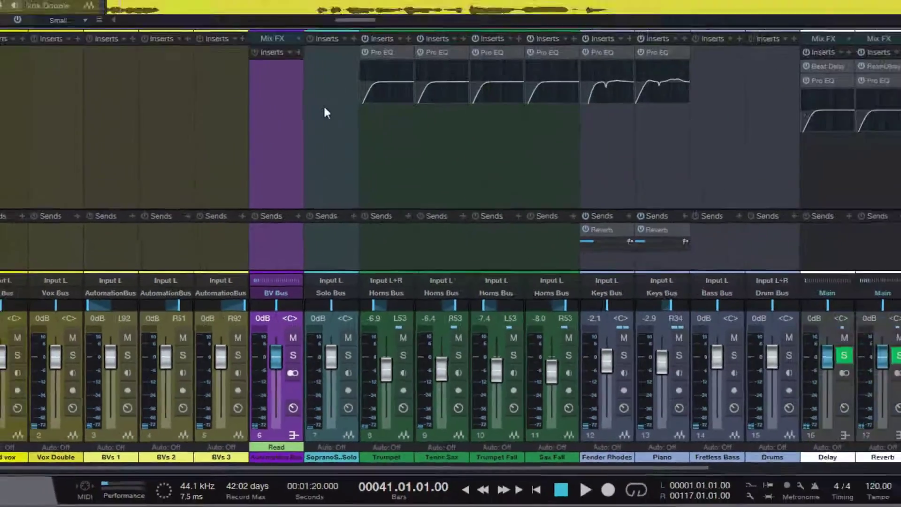
Step: View the FaderPort control surface for the Automation Bus, close it and return to the mixer
key(F3)
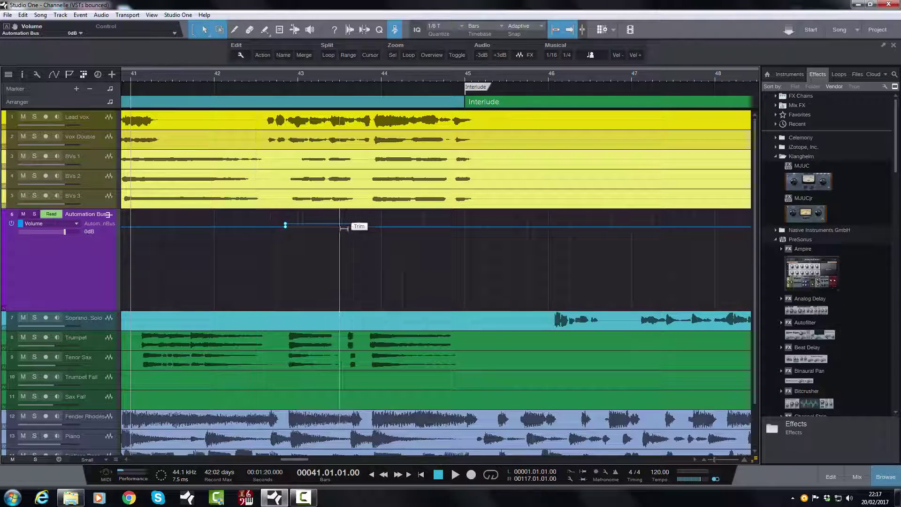
click(358, 225)
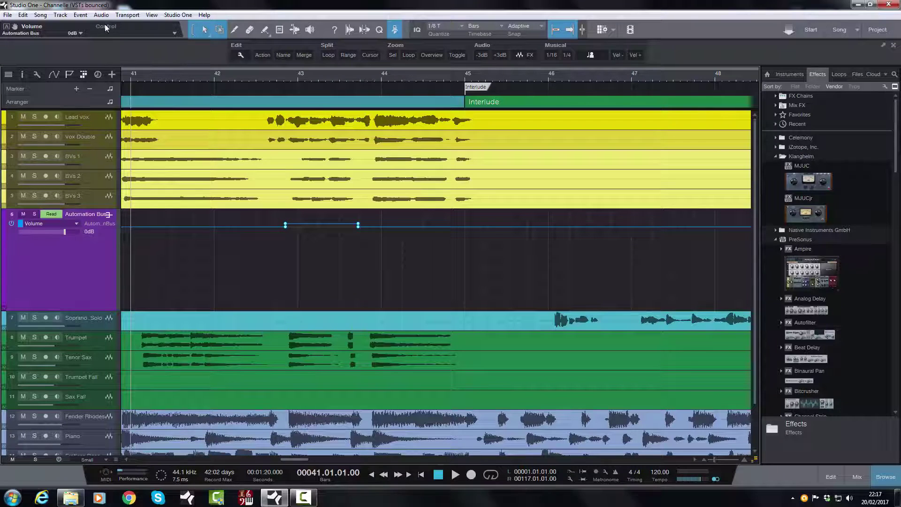
click(175, 32)
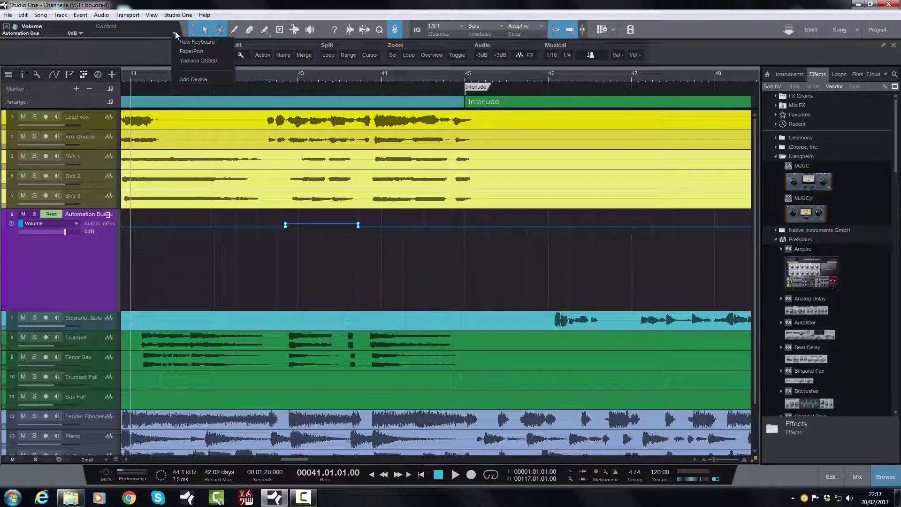
click(190, 51)
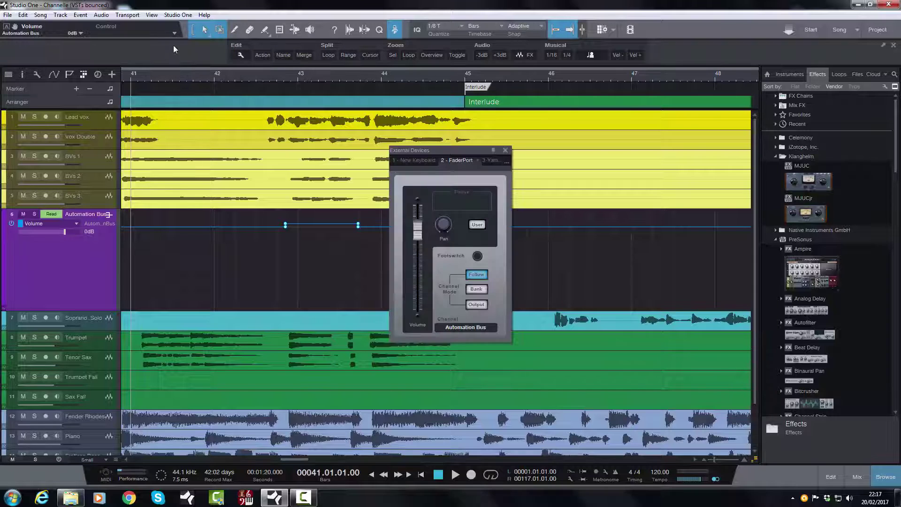
click(505, 150)
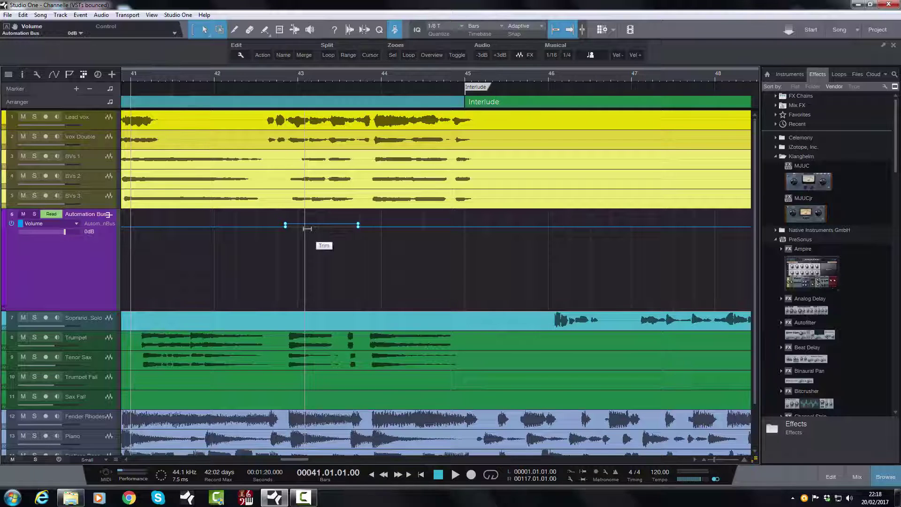
key(F3)
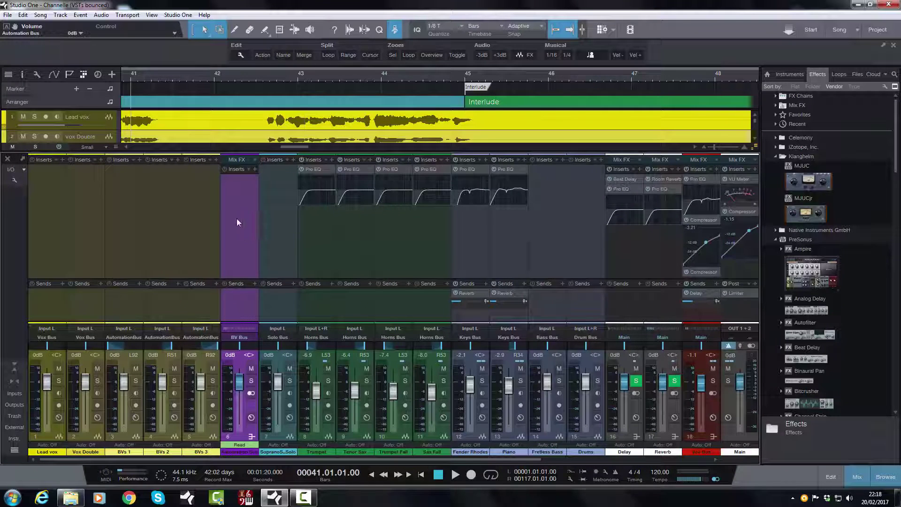